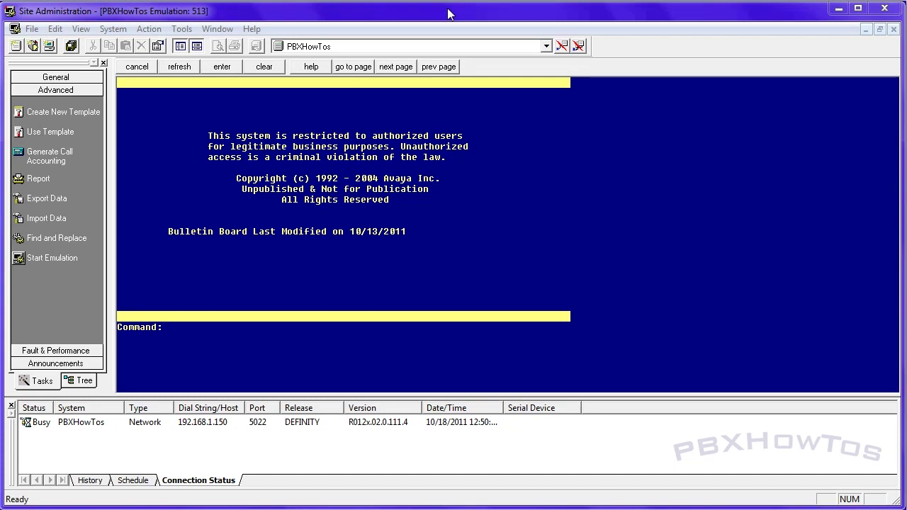
Step: List the complete system configuration with the command "list config all" to find the installed DS1 boards
{"action": "left_click", "coordinate": [362, 200]}
{"action": "type", "text": "list config all"}
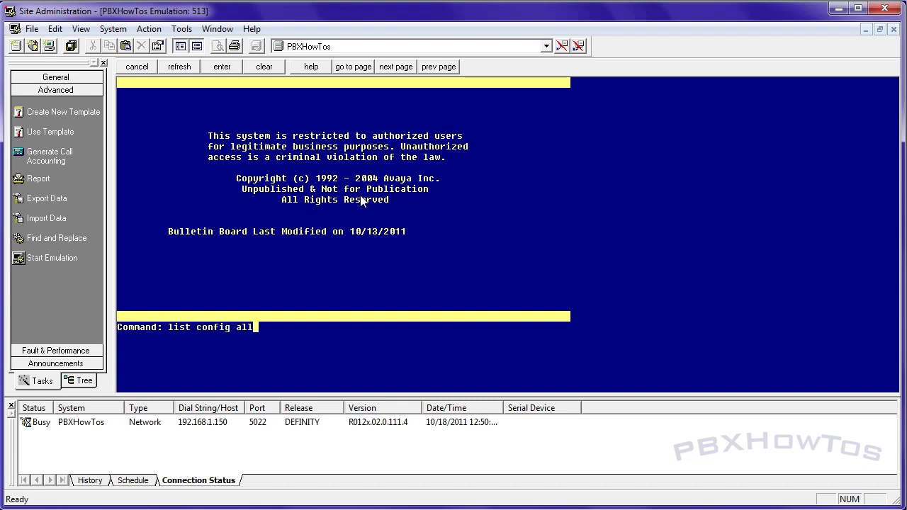
{"action": "key", "text": "Return"}
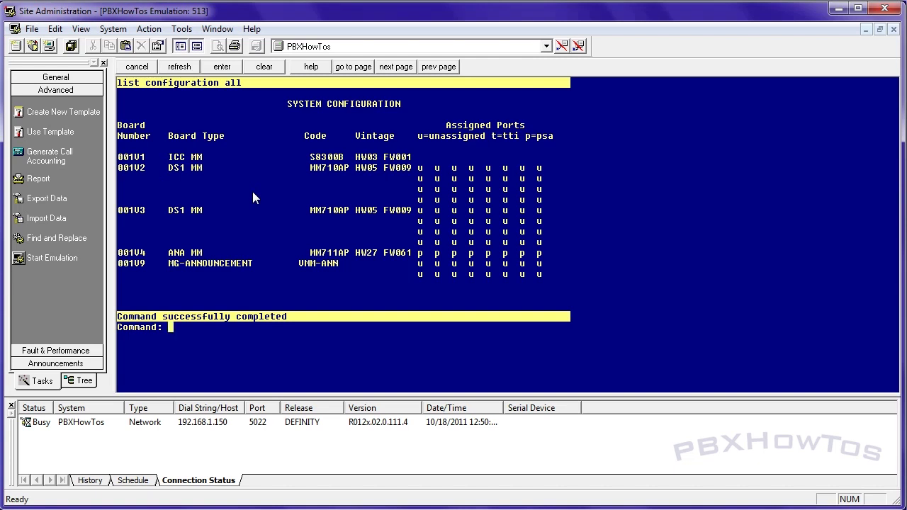
Step: Add a DS1 circuit pack at location 001v2 and name it Trunk Circuit 1
{"action": "type", "text": "add ds1 001v2"}
{"action": "key", "text": "Return"}
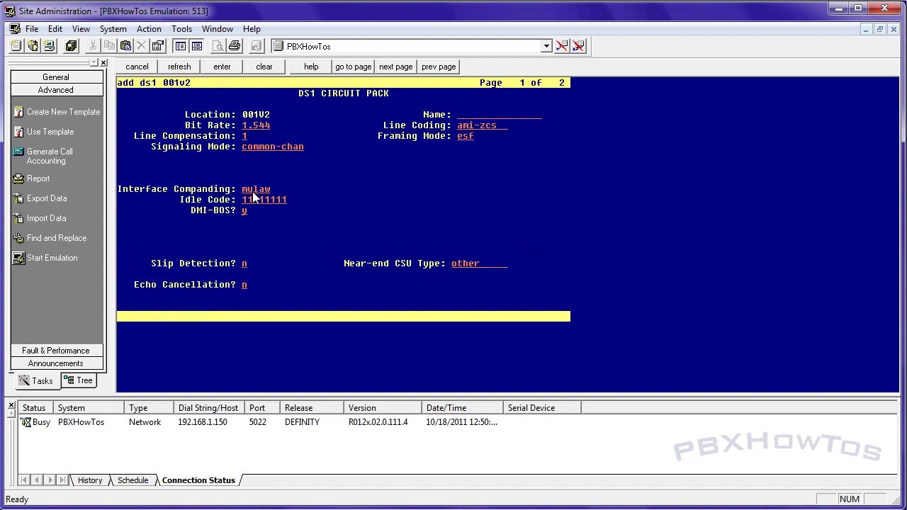
{"action": "type", "text": "I"}
{"action": "key", "text": "BackSpace"}
{"action": "type", "text": "Trunk Circuit 1"}
Step: Set the DS1 circuit pack's line coding to b8zs and its signaling mode to isdn-pri
{"action": "key", "text": "Tab"}
{"action": "key", "text": "Tab"}
{"action": "type", "text": "b8zs"}
{"action": "key", "text": "Tab"}
{"action": "key", "text": "Tab"}
{"action": "key", "text": "Tab"}
{"action": "type", "text": "isdn"}
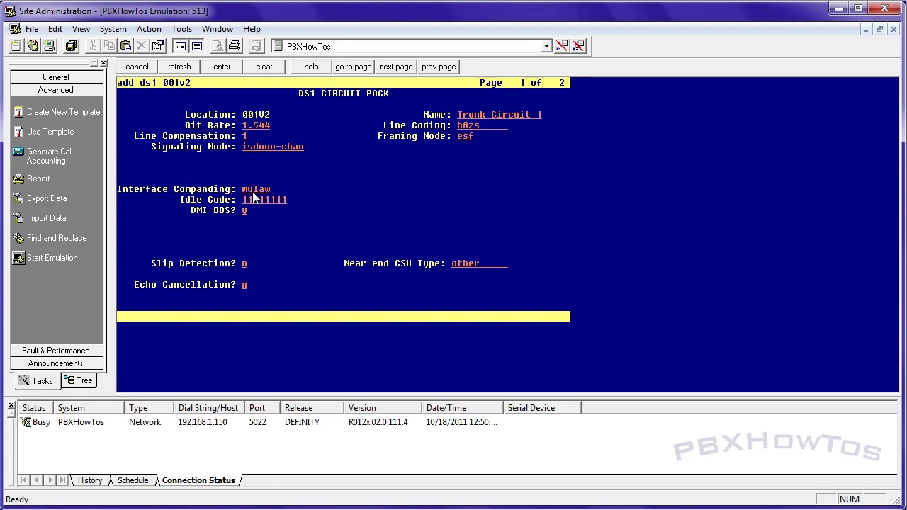
{"action": "type", "text": "-pri"}
{"action": "key", "text": "Tab"}
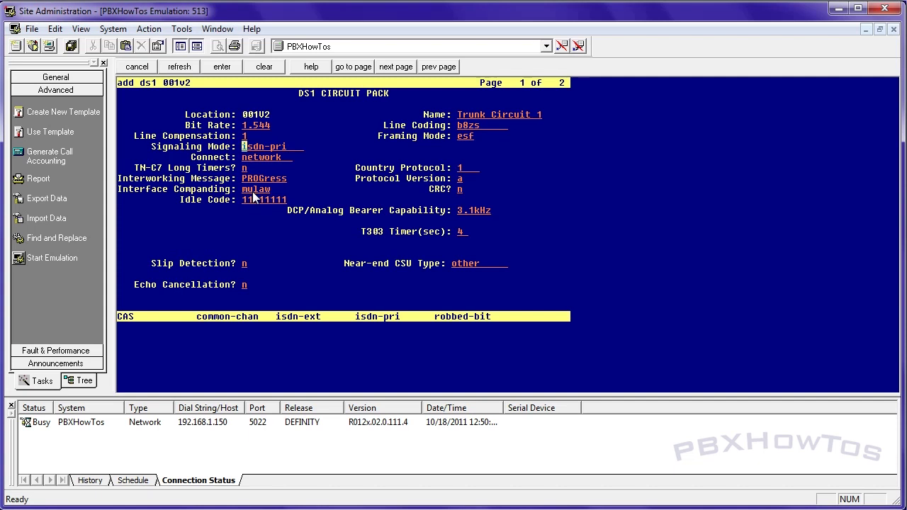
Step: Try the integrated option for the Near-end CSU Type and set it back to other
{"action": "key", "text": "Tab"}
{"action": "key", "text": "Tab"}
{"action": "key", "text": "Tab"}
{"action": "key", "text": "Tab"}
{"action": "key", "text": "Tab"}
{"action": "key", "text": "Tab"}
{"action": "key", "text": "Tab"}
{"action": "key", "text": "Tab"}
{"action": "key", "text": "Tab"}
{"action": "key", "text": "Tab"}
{"action": "key", "text": "Tab"}
{"action": "key", "text": "Tab"}
{"action": "type", "text": "integrated"}
{"action": "key", "text": "Tab"}
{"action": "key", "text": "Up"}
{"action": "key", "text": "Tab"}
{"action": "type", "text": "ot"}
Step: Check the ESF data link options on page 2 and submit the DS1 circuit pack form
{"action": "key", "text": "F7"}
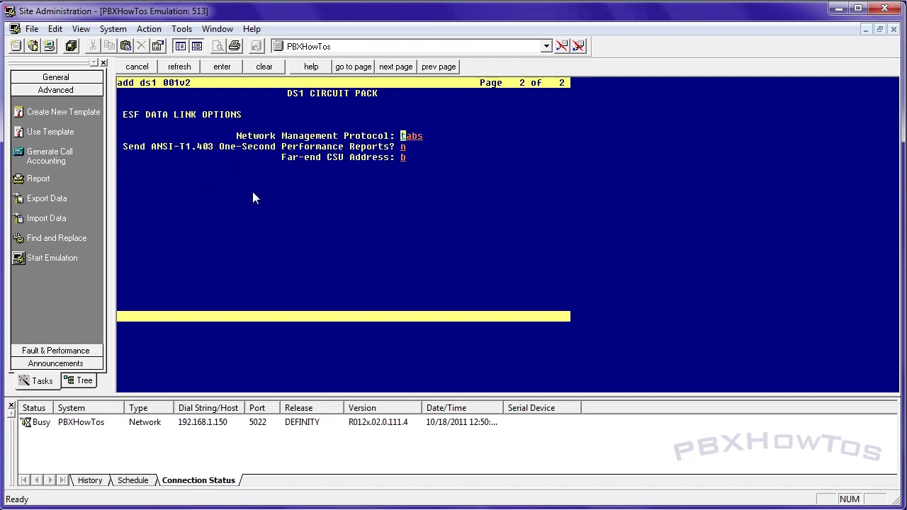
{"action": "key", "text": "F8"}
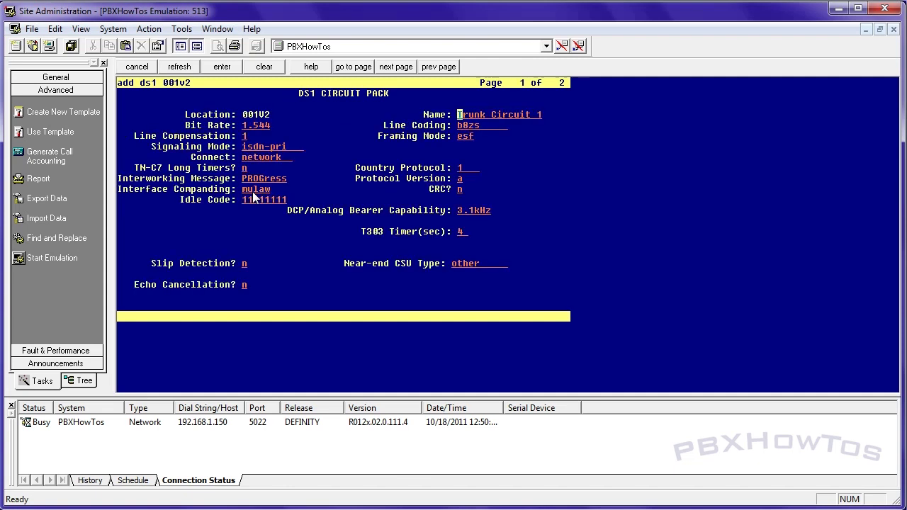
{"action": "key", "text": "F3"}
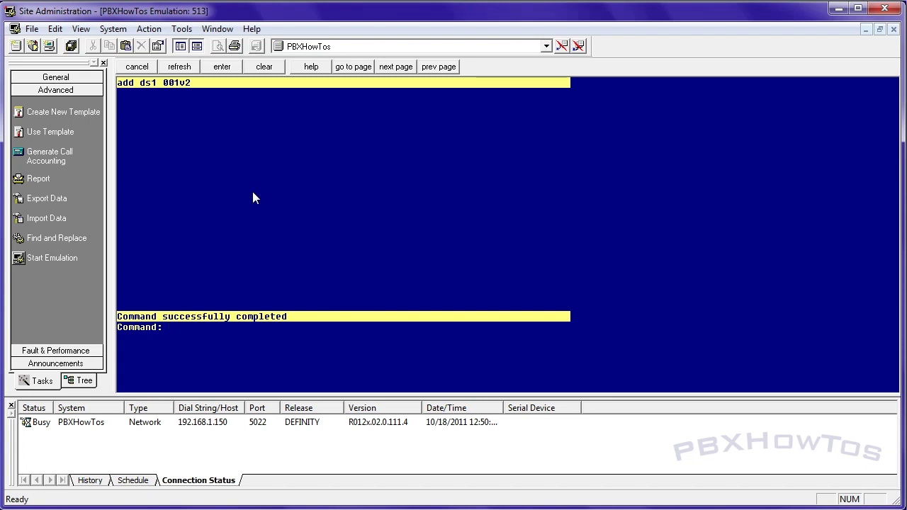
Step: Display the DS1 circuit pack at 001v2 to review its saved settings, and close the form
{"action": "type", "text": "display ds1 001v2"}
{"action": "key", "text": "Return"}
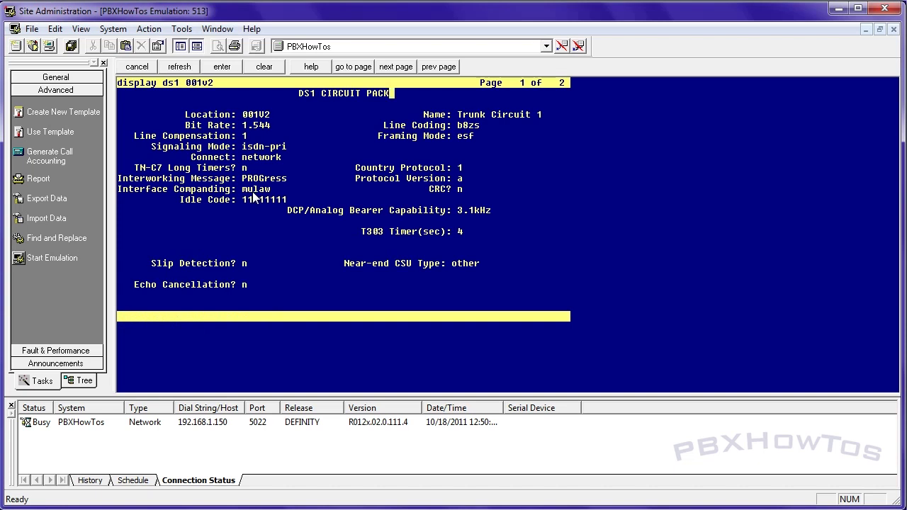
{"action": "key", "text": "F1"}
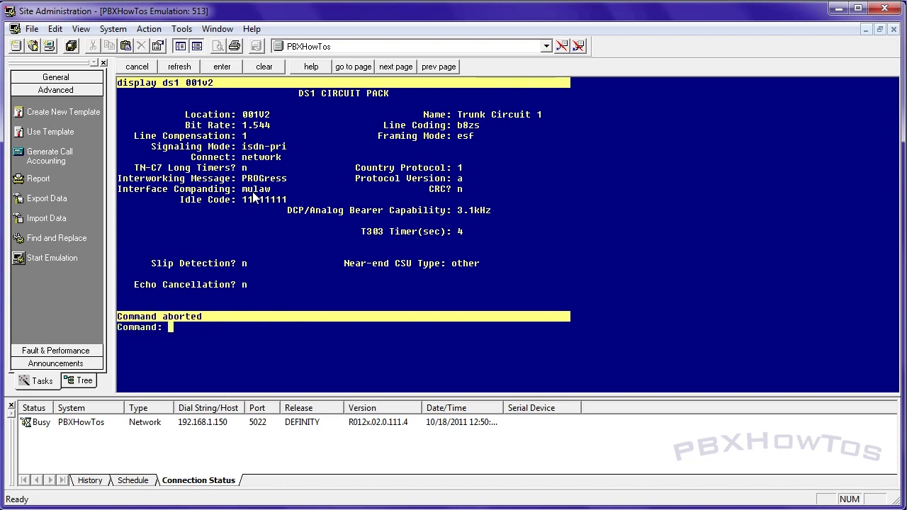